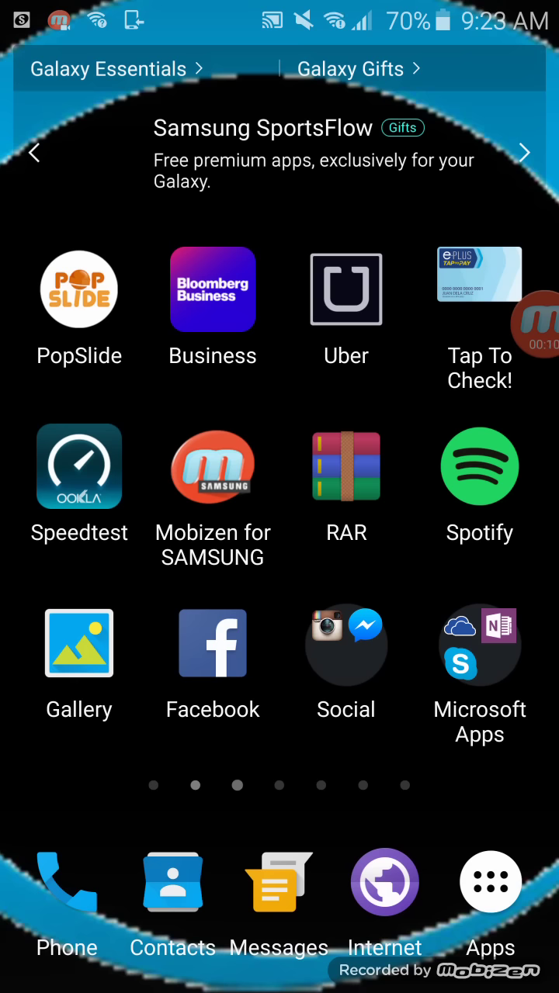
Step: Go to the clock-widget home page and briefly check the notification shade
{"action": "left_click_drag", "start_coordinate": [155, 543], "coordinate": [466, 543]}
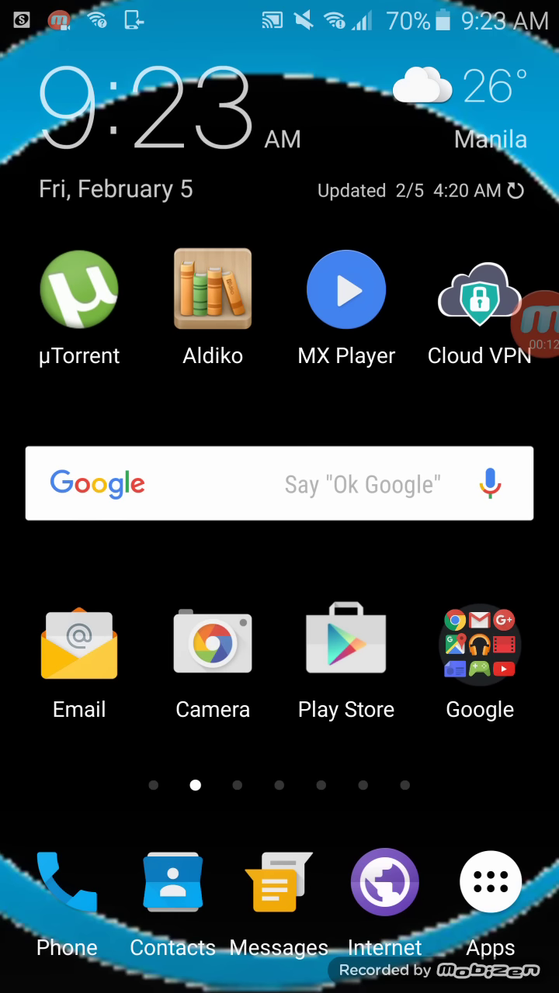
{"action": "left_click_drag", "start_coordinate": [280, 8], "coordinate": [280, 543]}
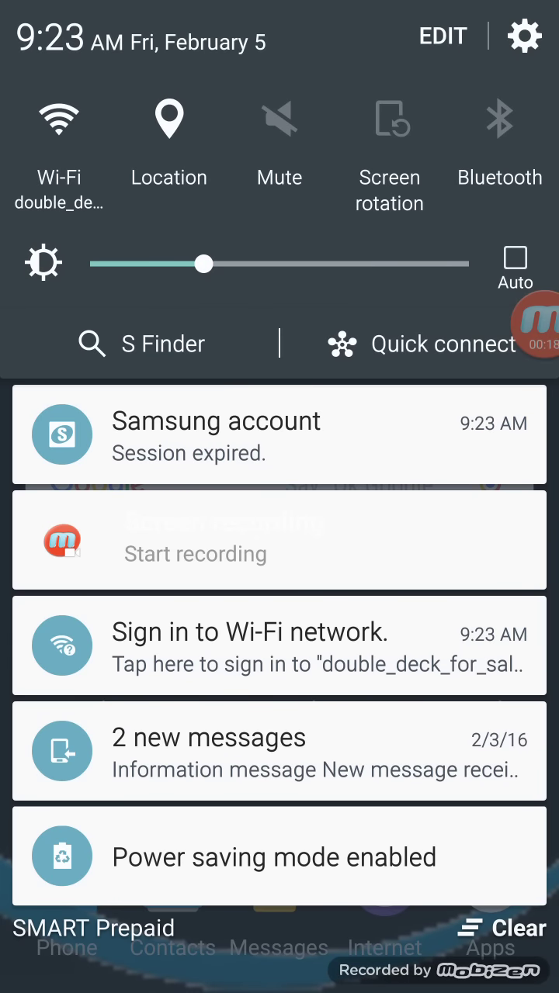
{"action": "left_click_drag", "start_coordinate": [279, 915], "coordinate": [279, 155]}
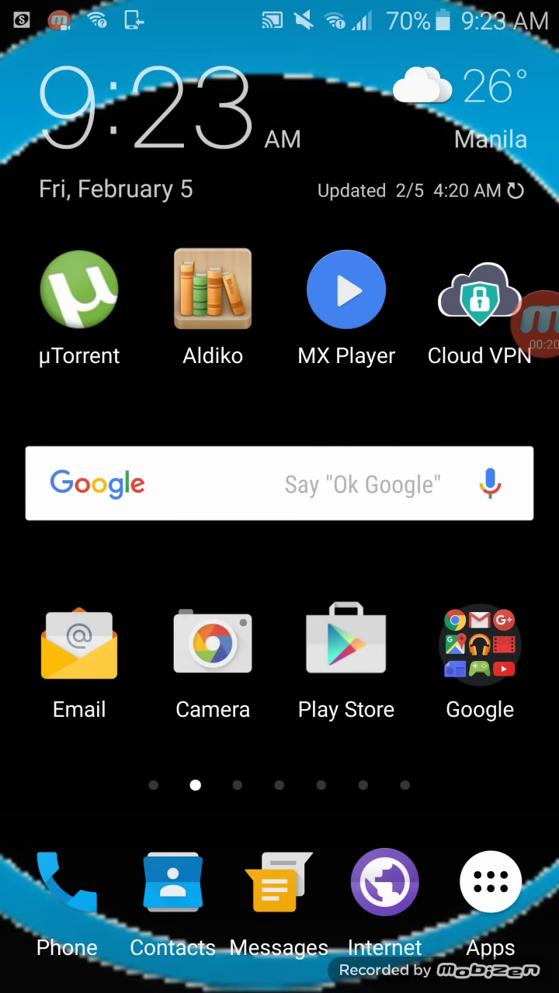
Step: Launch Cloud VPN and connect it to a France server until it reports You are connected!
{"action": "left_click", "coordinate": [479, 295]}
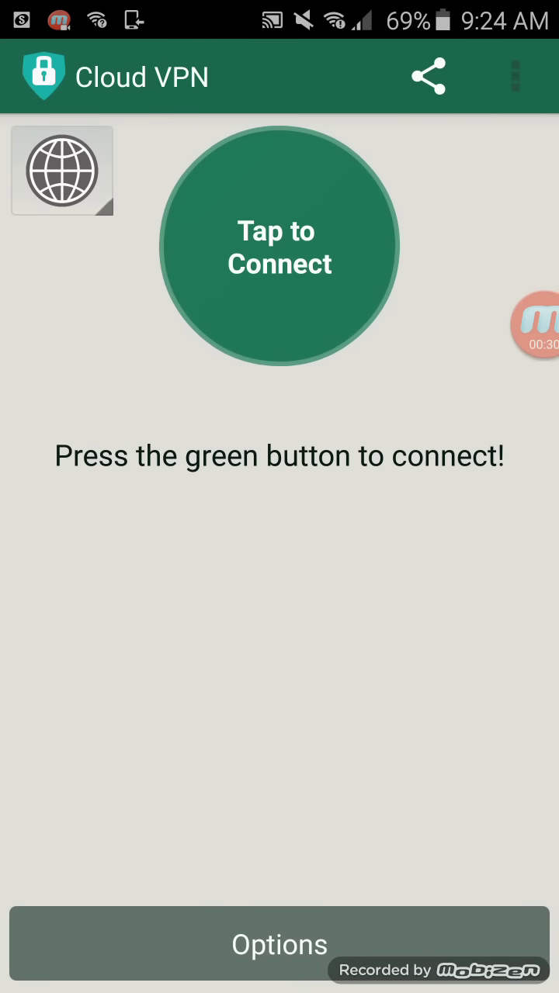
{"action": "left_click", "coordinate": [279, 247]}
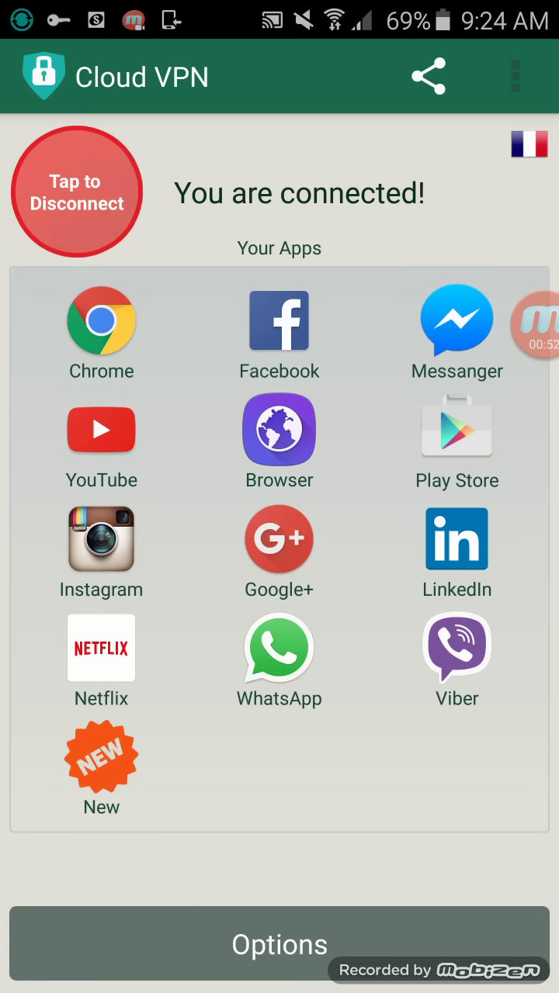
{"action": "left_click_drag", "start_coordinate": [279, 8], "coordinate": [279, 543]}
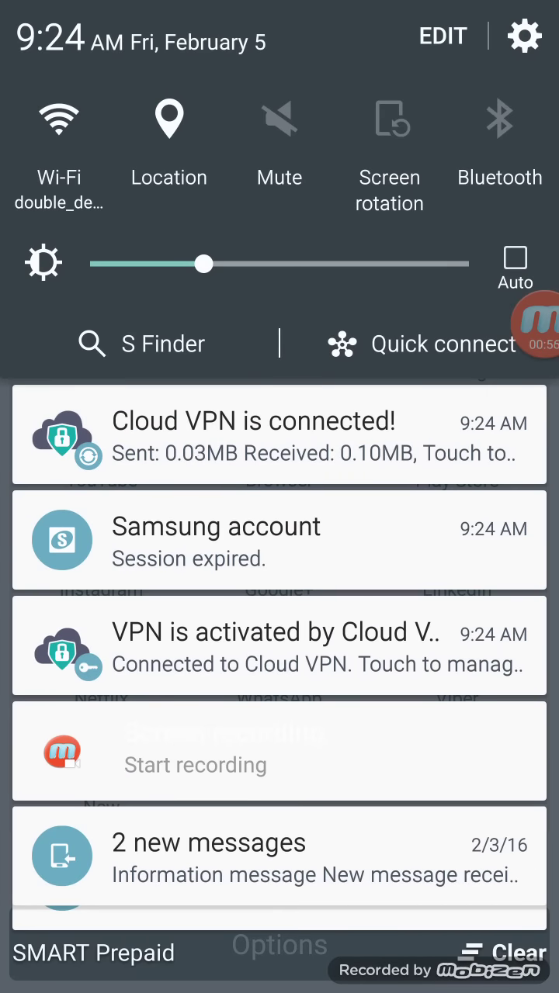
{"action": "left_click_drag", "start_coordinate": [279, 893], "coordinate": [279, 233]}
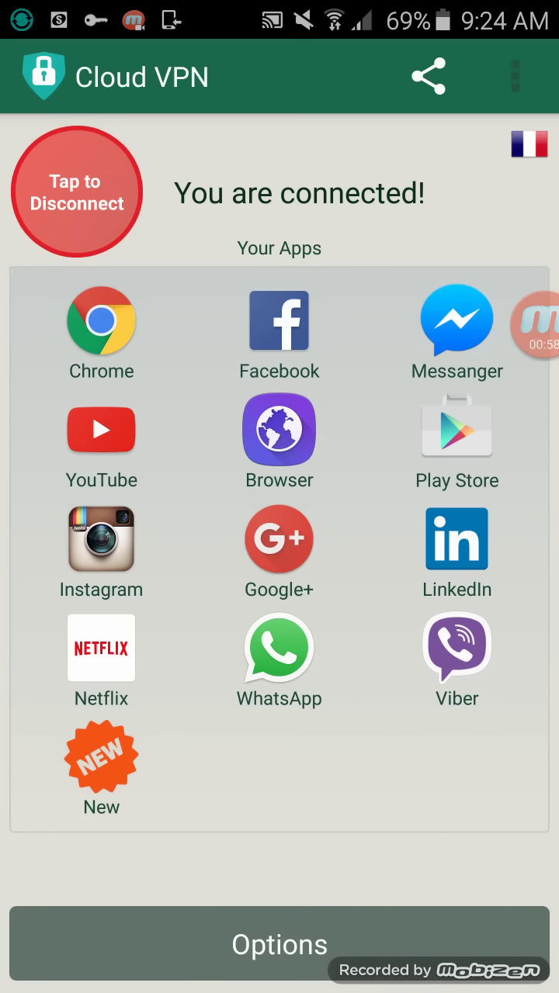
{"action": "left_click_drag", "start_coordinate": [279, 7], "coordinate": [280, 543]}
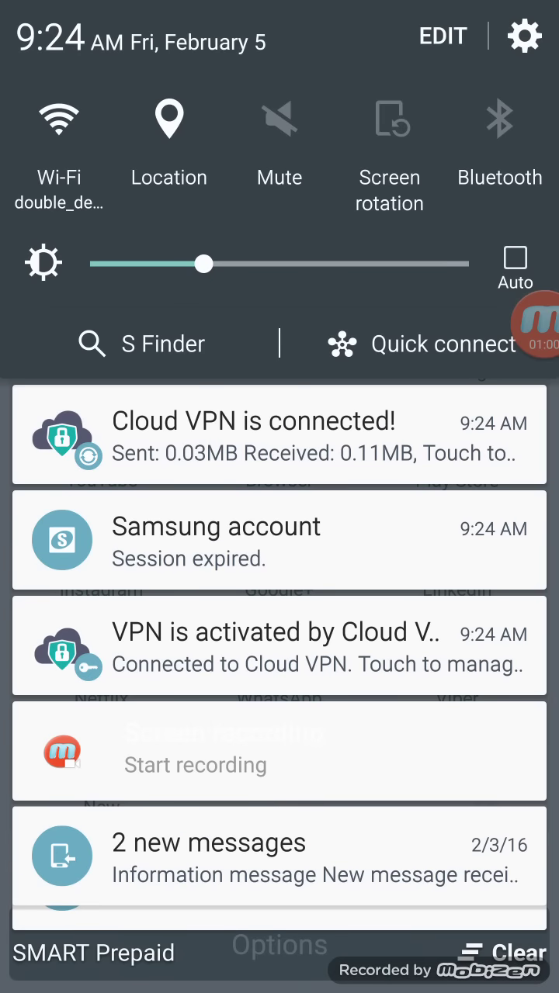
{"action": "left_click", "coordinate": [275, 648]}
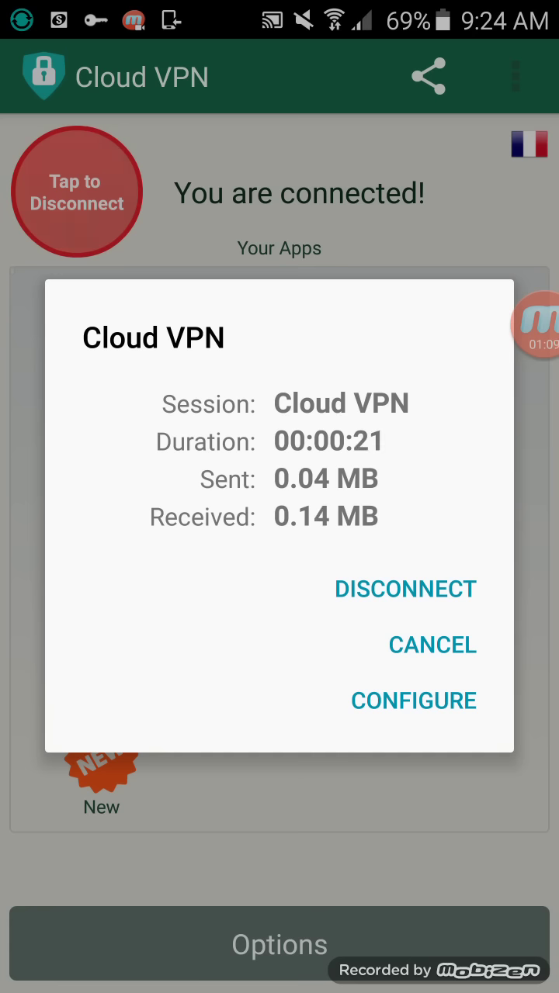
{"action": "left_click", "coordinate": [432, 645]}
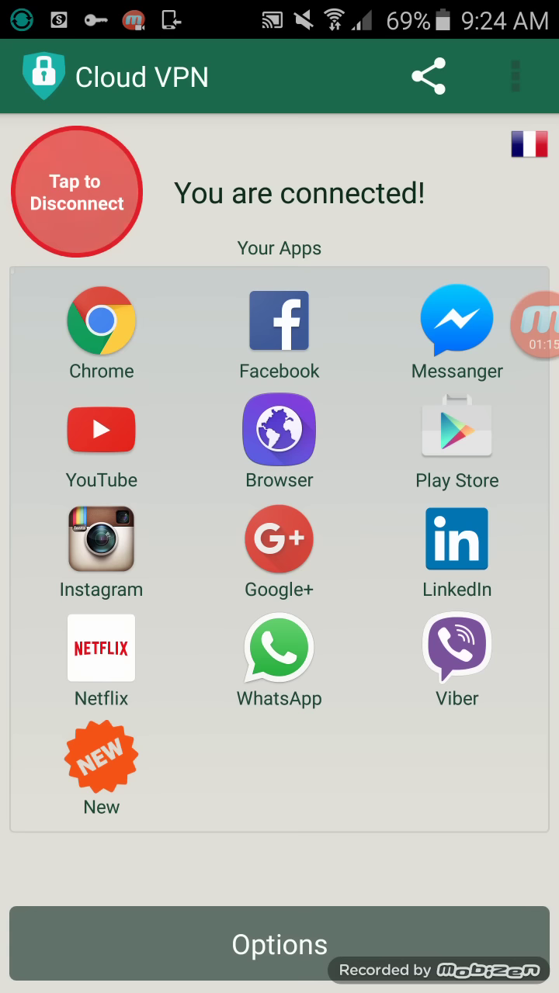
Step: Return home and page through the app drawer back to its first page listing YouTube
{"action": "key", "text": "Home"}
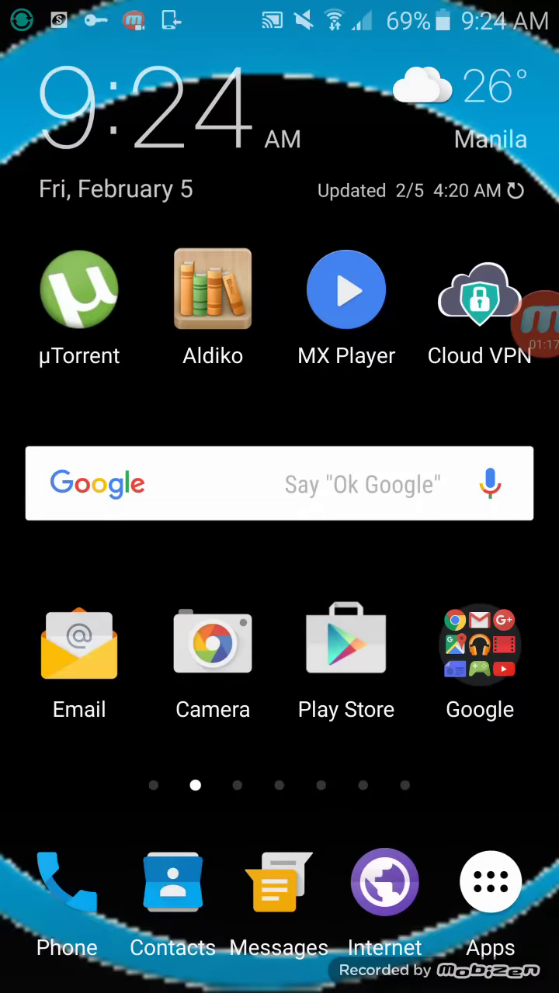
{"action": "left_click", "coordinate": [492, 884]}
{"action": "left_click_drag", "start_coordinate": [466, 543], "coordinate": [117, 543]}
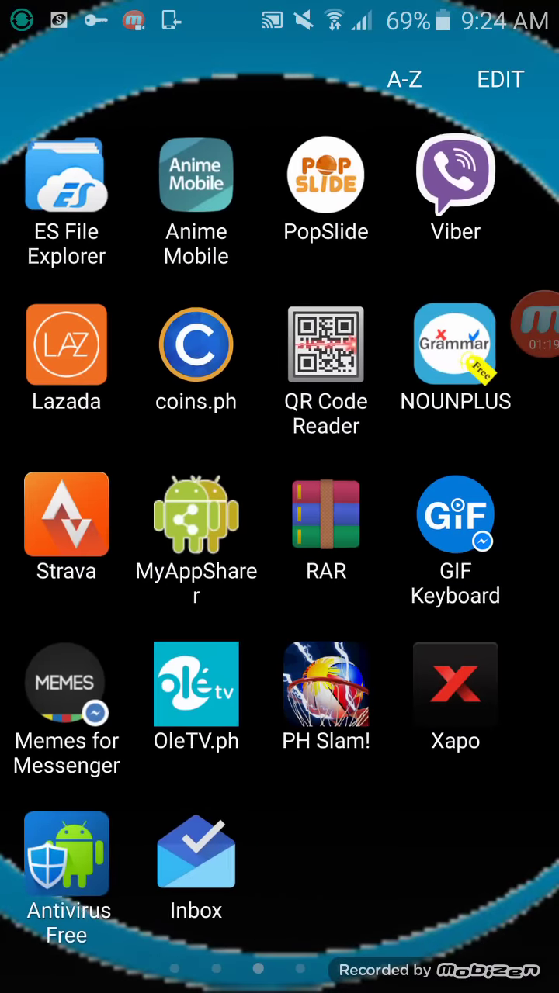
{"action": "mouse_move", "coordinate": [465, 543]}
{"action": "left_mouse_down"}
{"action": "mouse_move", "coordinate": [117, 543]}
{"action": "mouse_move", "coordinate": [465, 543]}
{"action": "left_mouse_up"}
{"action": "left_click_drag", "start_coordinate": [117, 543], "coordinate": [465, 543]}
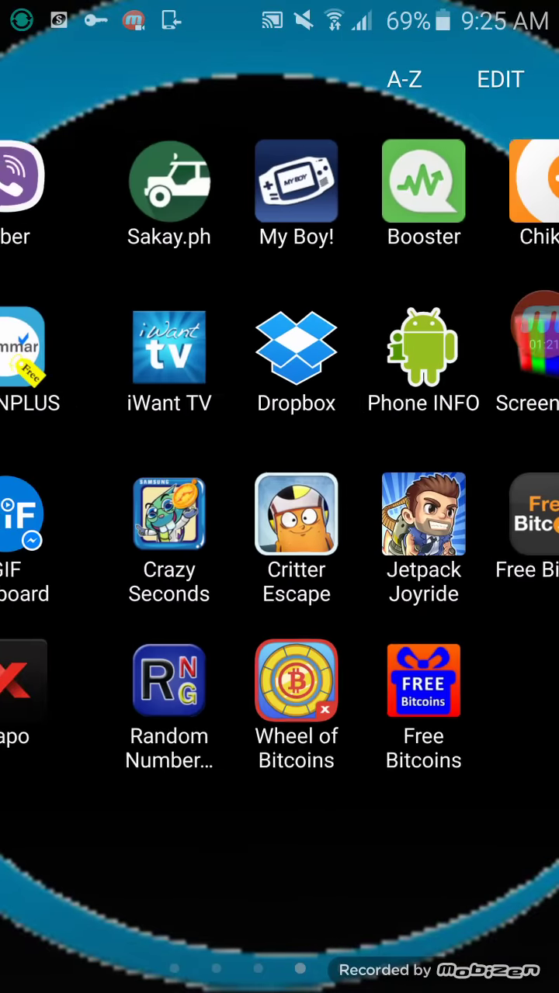
{"action": "left_click_drag", "start_coordinate": [117, 543], "coordinate": [466, 543]}
{"action": "left_click_drag", "start_coordinate": [214, 683], "coordinate": [505, 683]}
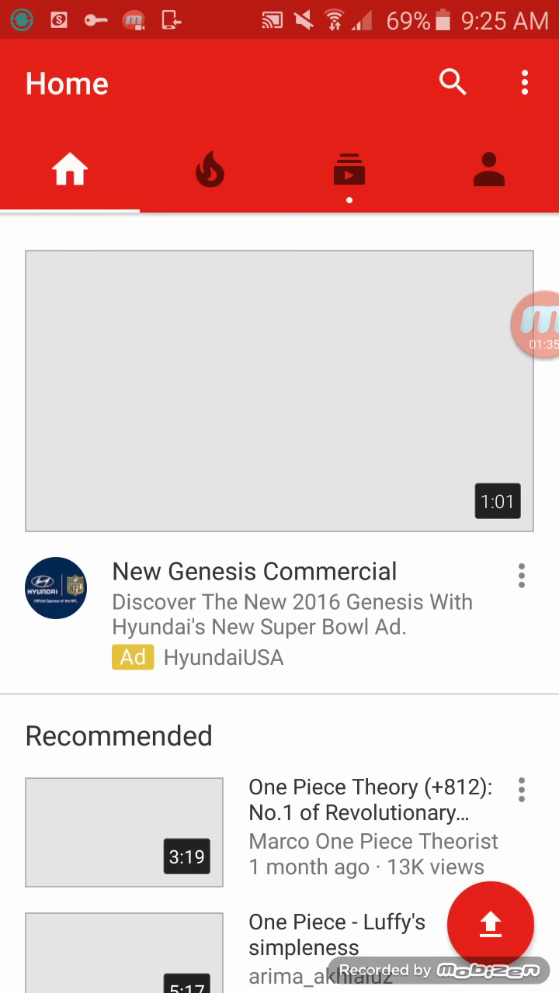
Step: Play the One Piece Theory (+812) Revolutionary Army video, volume raised two steps, then go home
{"action": "scroll", "coordinate": [280, 543], "scroll_direction": "down", "scroll_amount": 3}
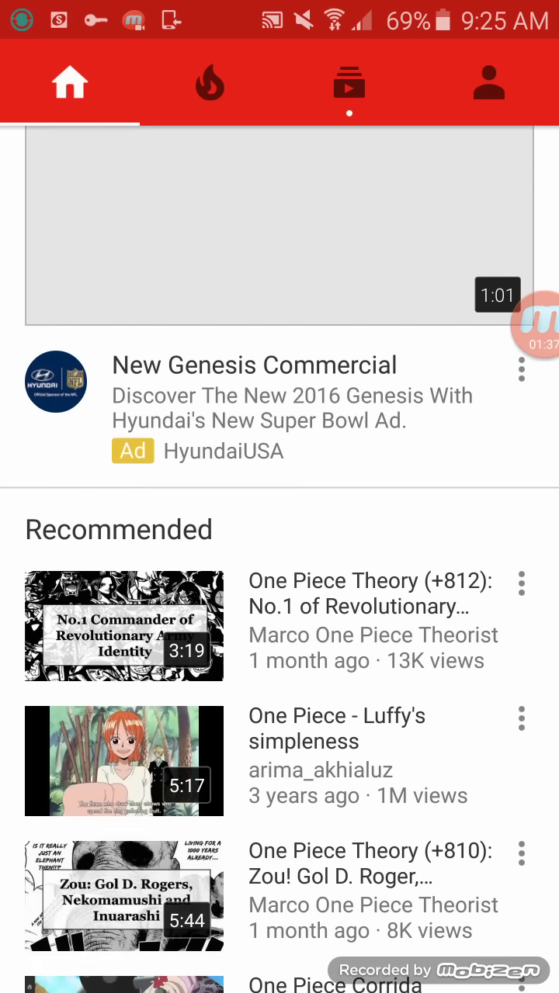
{"action": "left_click", "coordinate": [124, 626]}
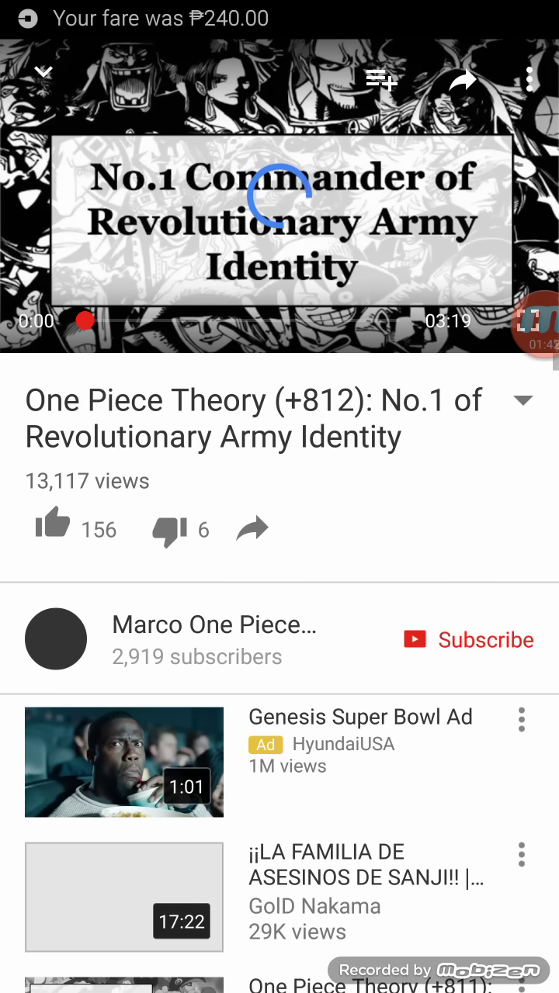
{"action": "key", "text": "XF86AudioRaiseVolume"}
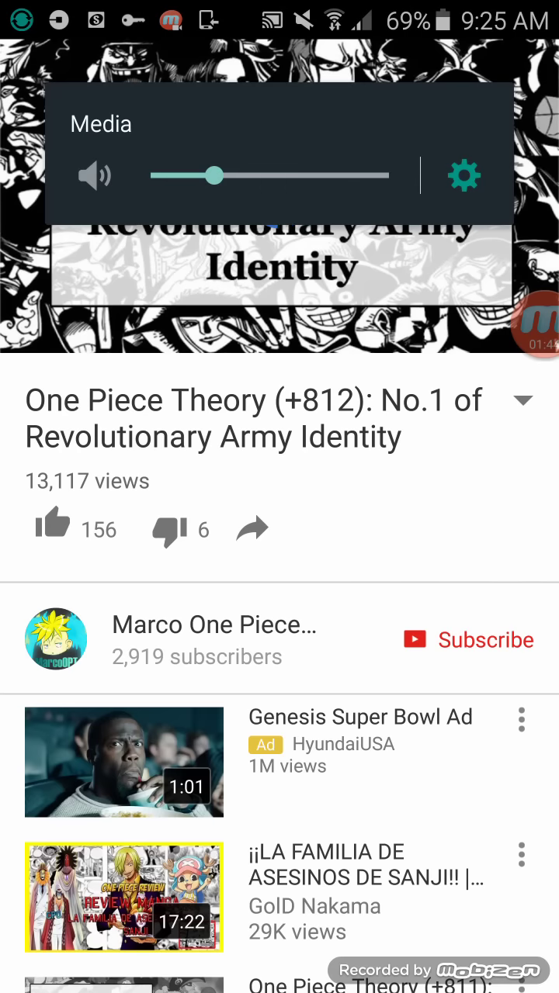
{"action": "key", "text": "XF86AudioRaiseVolume"}
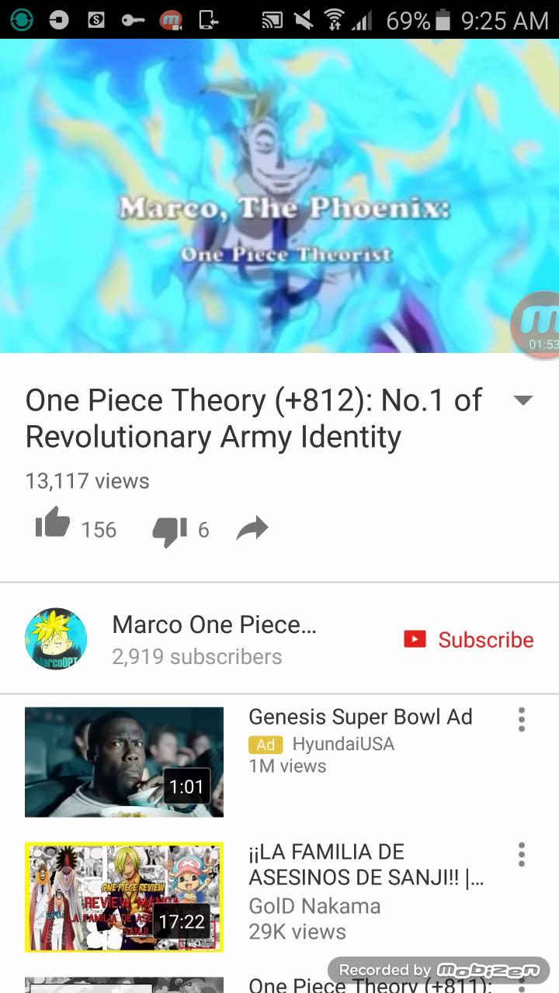
{"action": "left_click", "coordinate": [280, 194]}
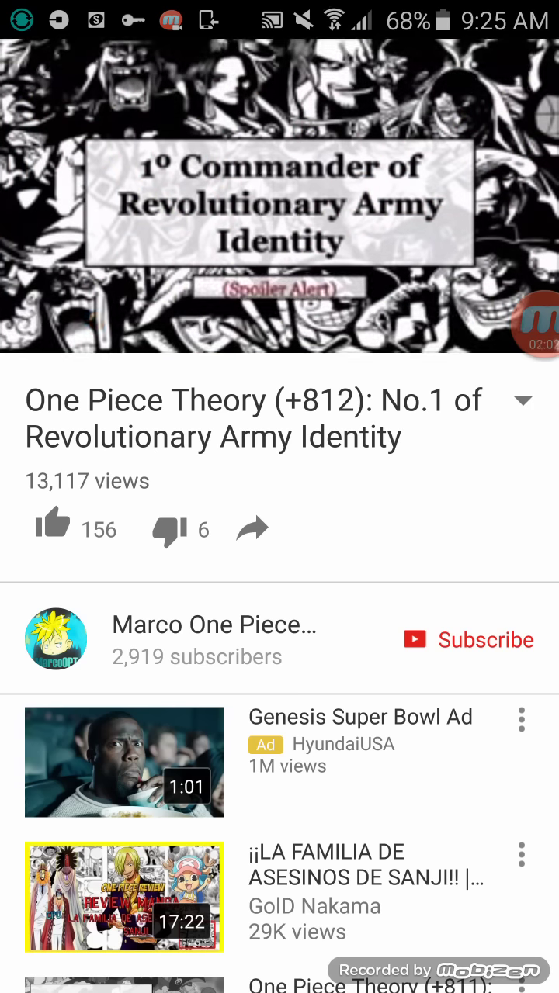
{"action": "key", "text": "Home"}
{"action": "left_click", "coordinate": [491, 880]}
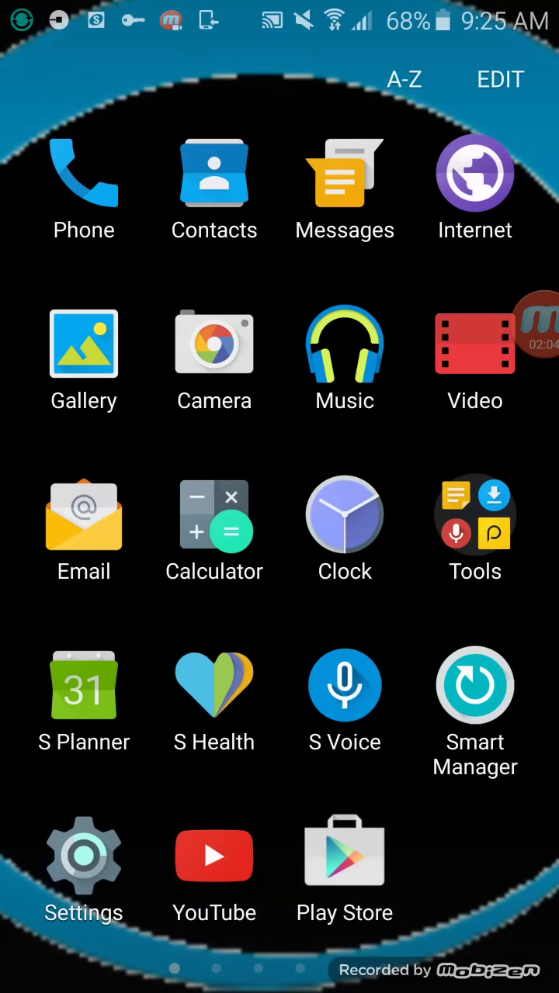
{"action": "left_click_drag", "start_coordinate": [83, 521], "coordinate": [7, 527]}
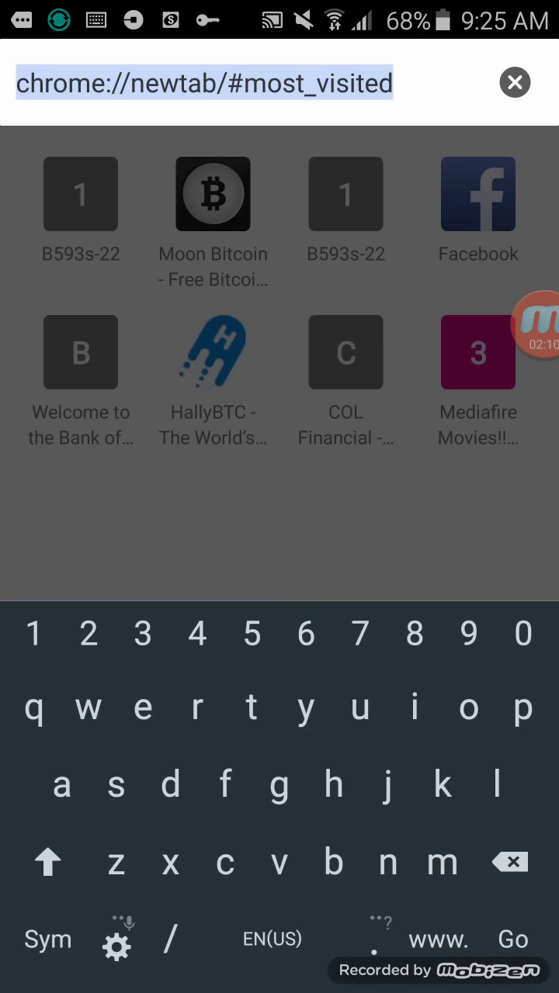
{"action": "type", "text": "goo"}
{"action": "key", "text": "Return"}
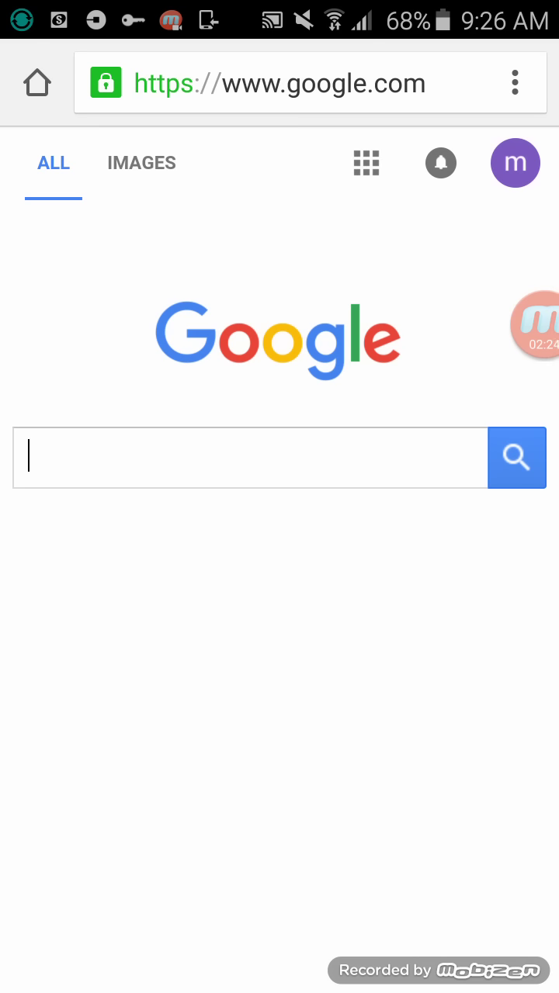
{"action": "left_click", "coordinate": [248, 458]}
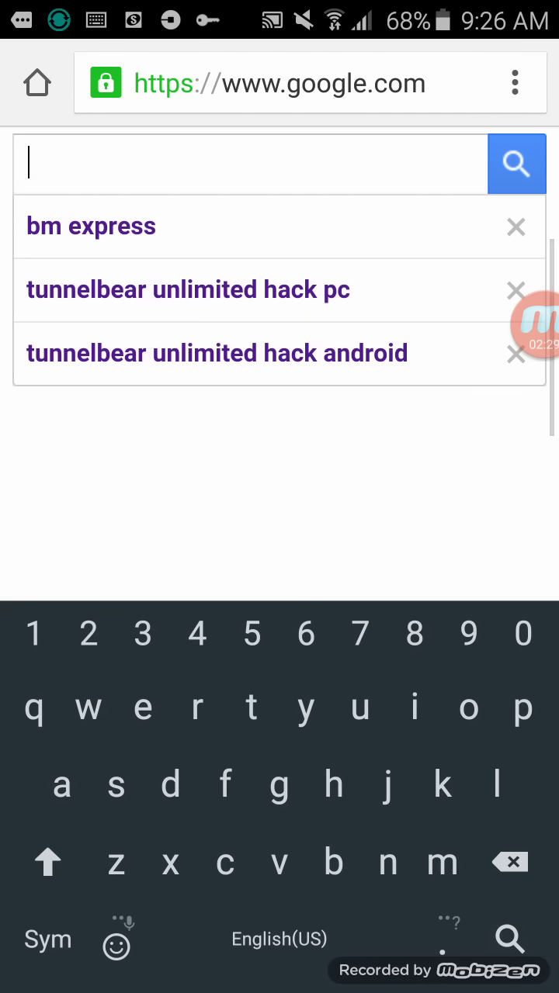
Step: Search Google for 'tunnelbear unlimited hack pc' from the suggestions, then return home
{"action": "left_click", "coordinate": [187, 289]}
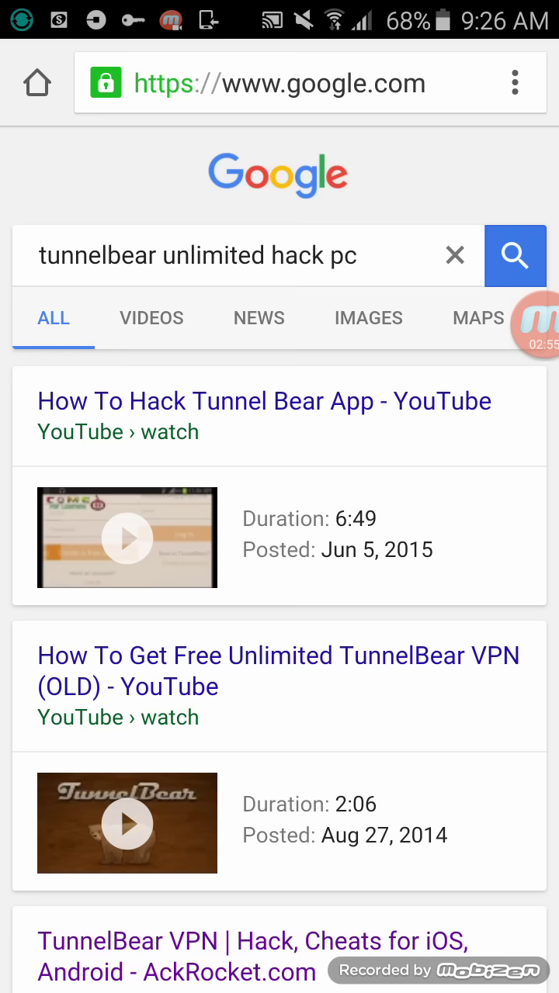
{"action": "key", "text": "Home"}
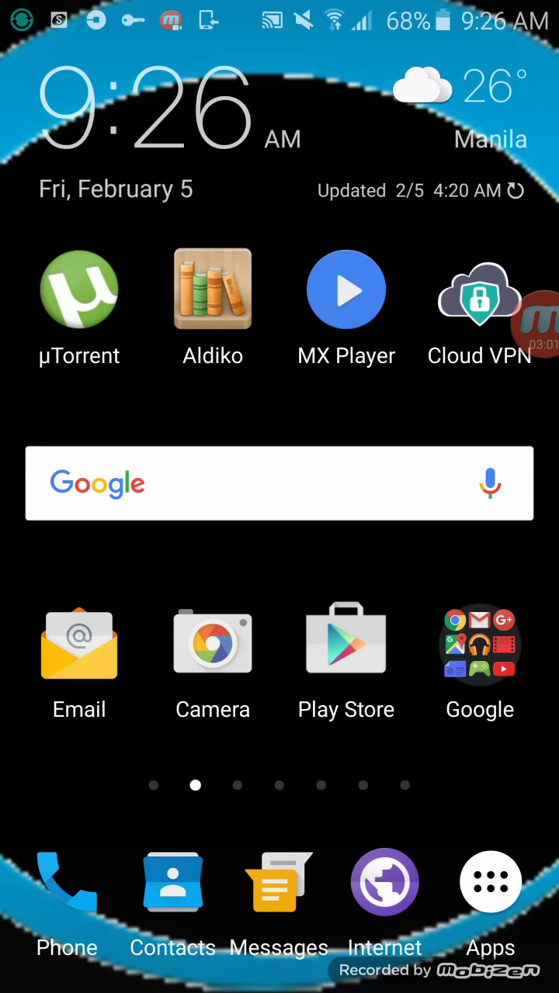
Step: Reopen Cloud VPN from its home screen icon
{"action": "left_click", "coordinate": [479, 295]}
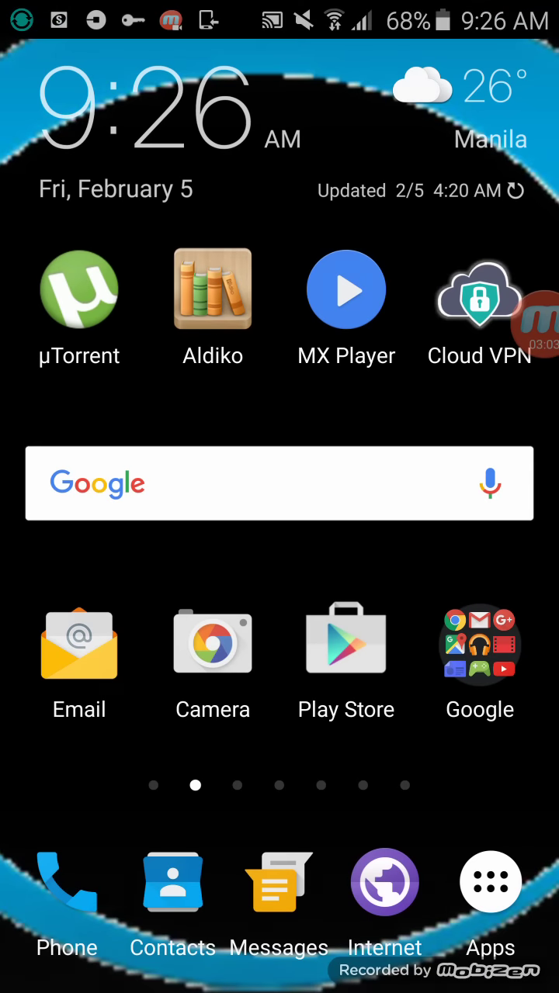